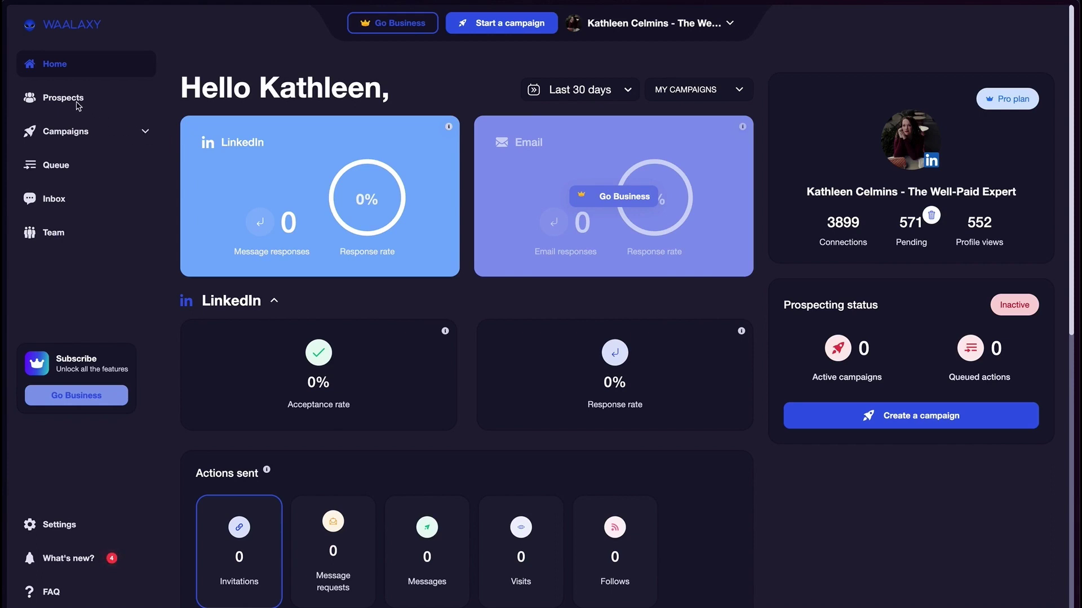
- Start an Invitation + Message campaign, keep the default name #1, and choose LinkedIn prospects
left_click(82, 136)
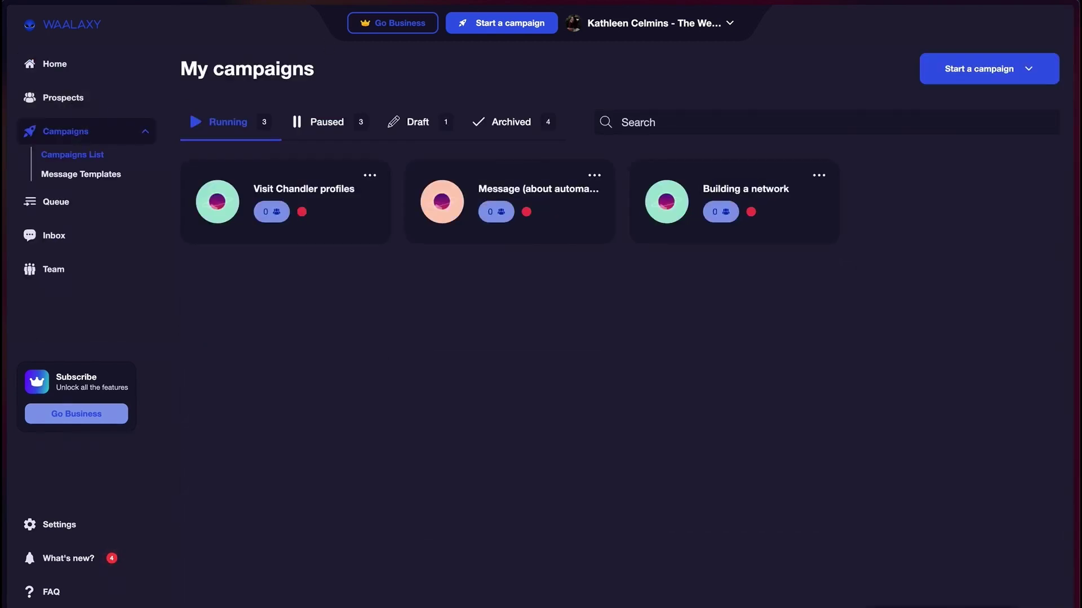
left_click(989, 74)
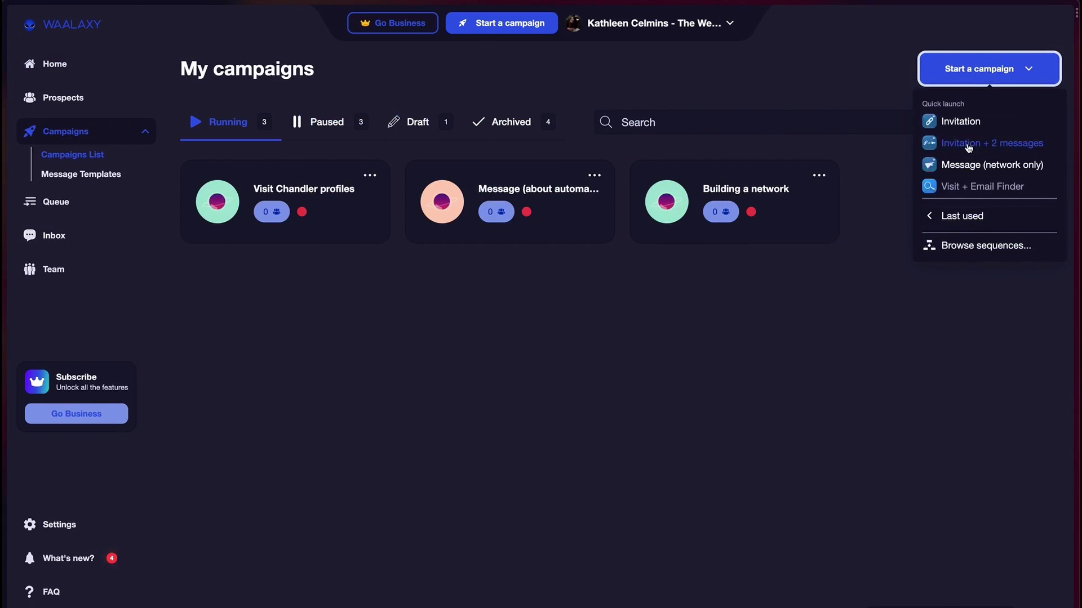
mouse_move(961, 215)
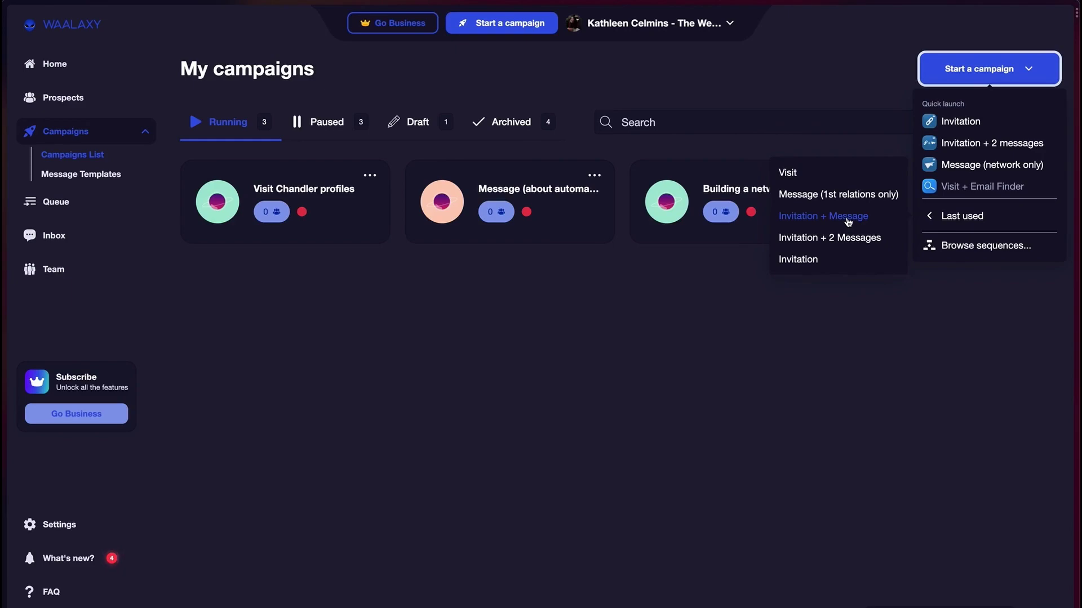
left_click(848, 216)
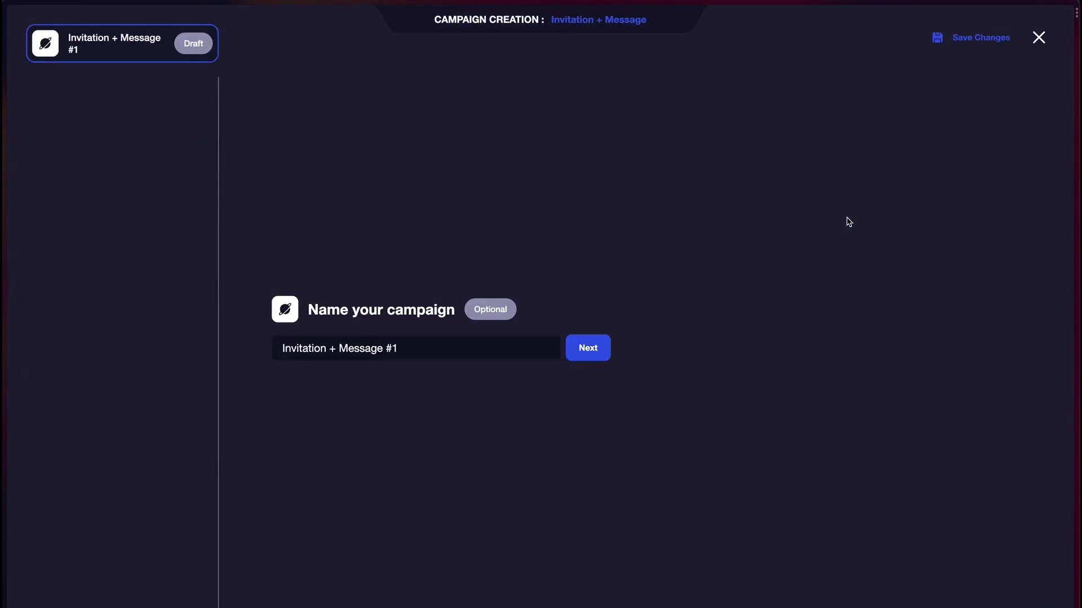
left_click(596, 351)
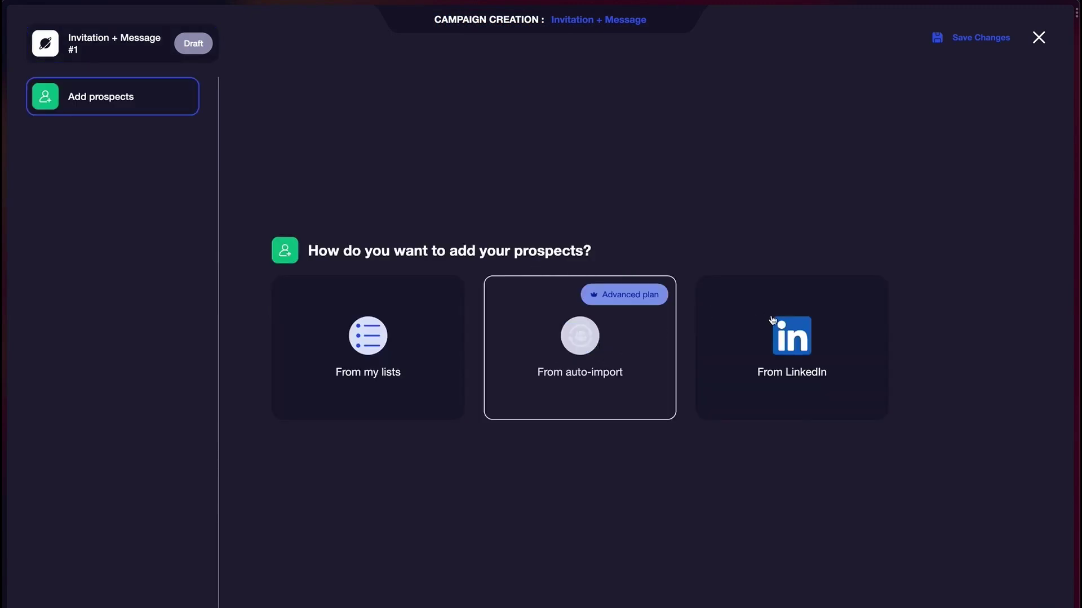
left_click(783, 352)
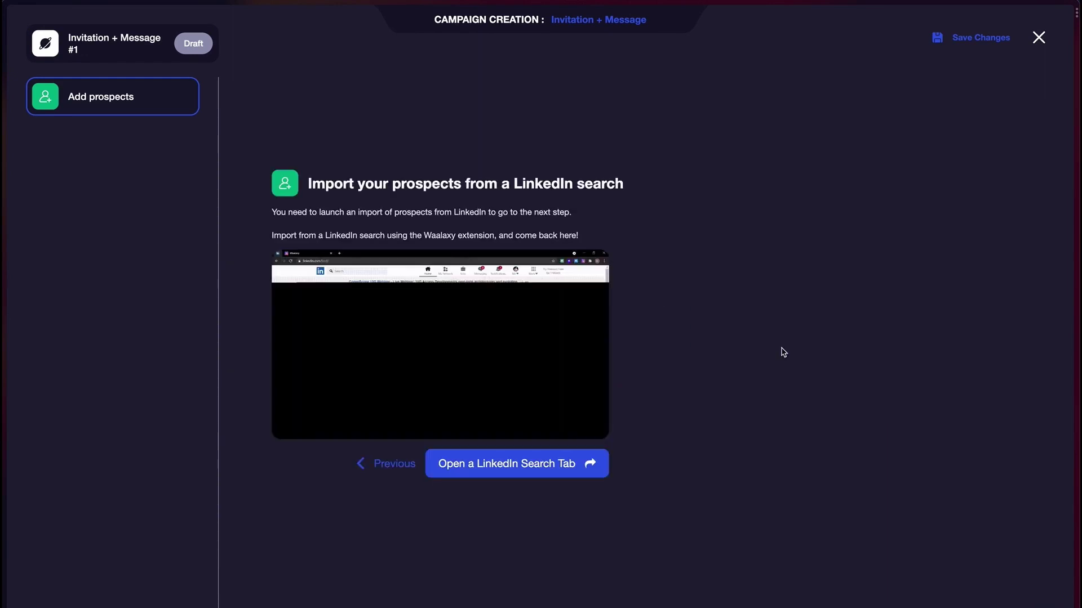
- Open a LinkedIn people search and filter its locations to United States
left_click(538, 476)
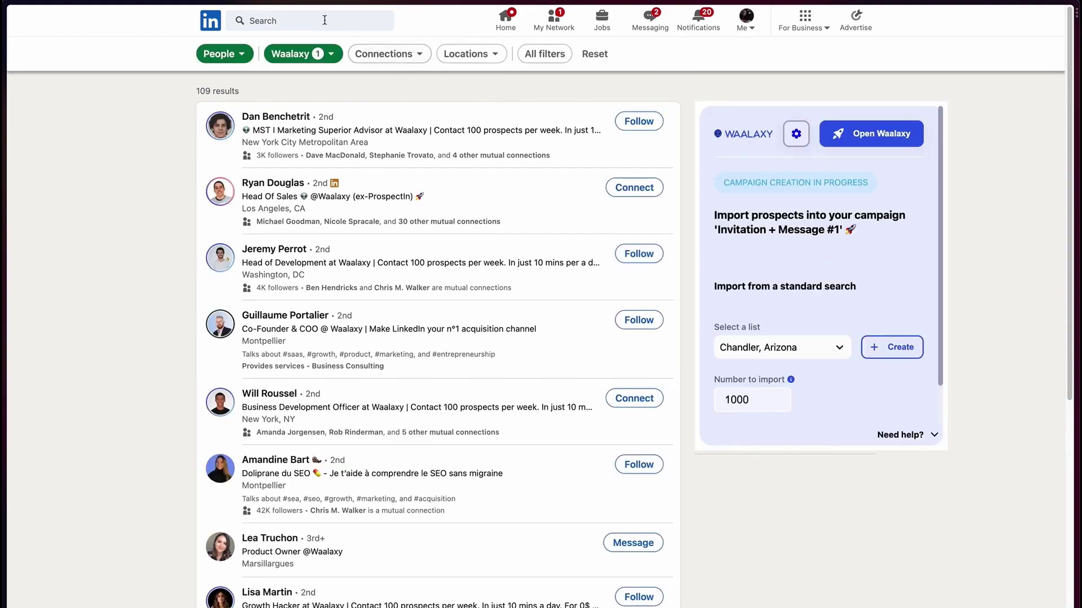
left_click(467, 54)
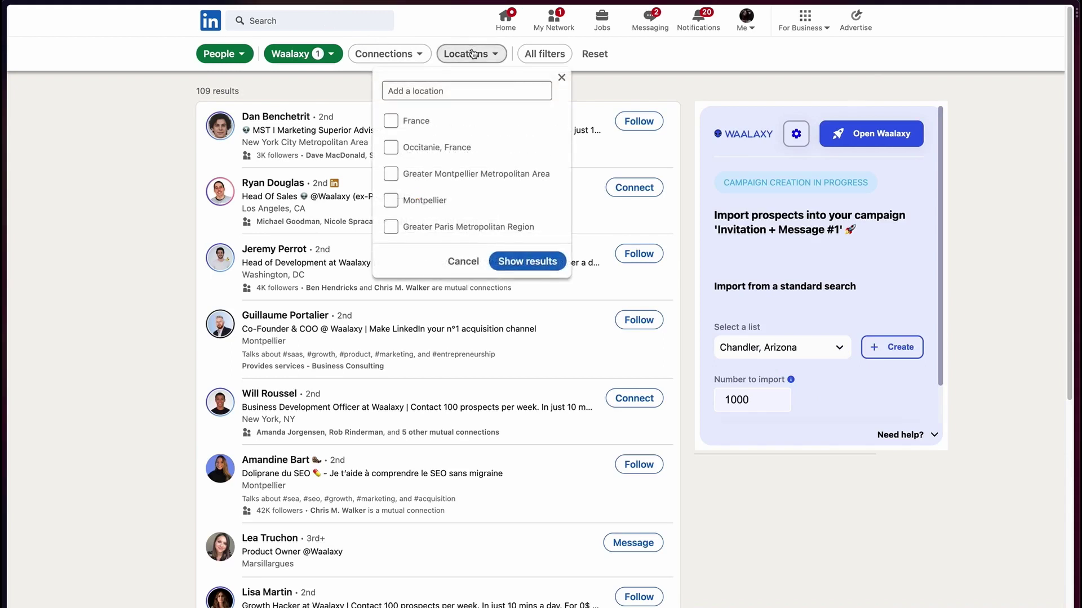
left_click(463, 92)
type("u")
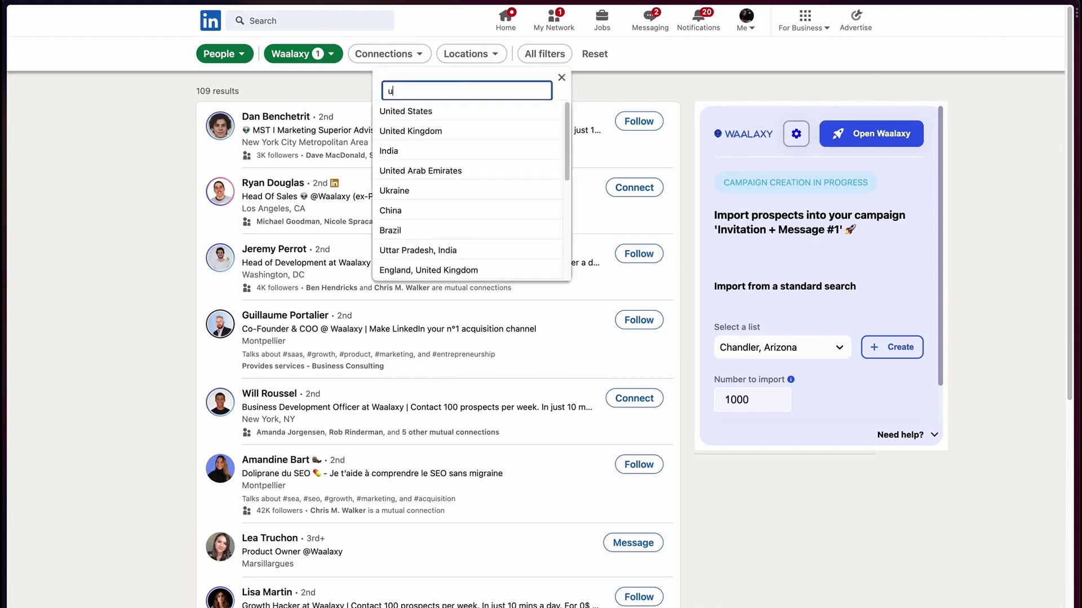
type("ni")
left_click(452, 116)
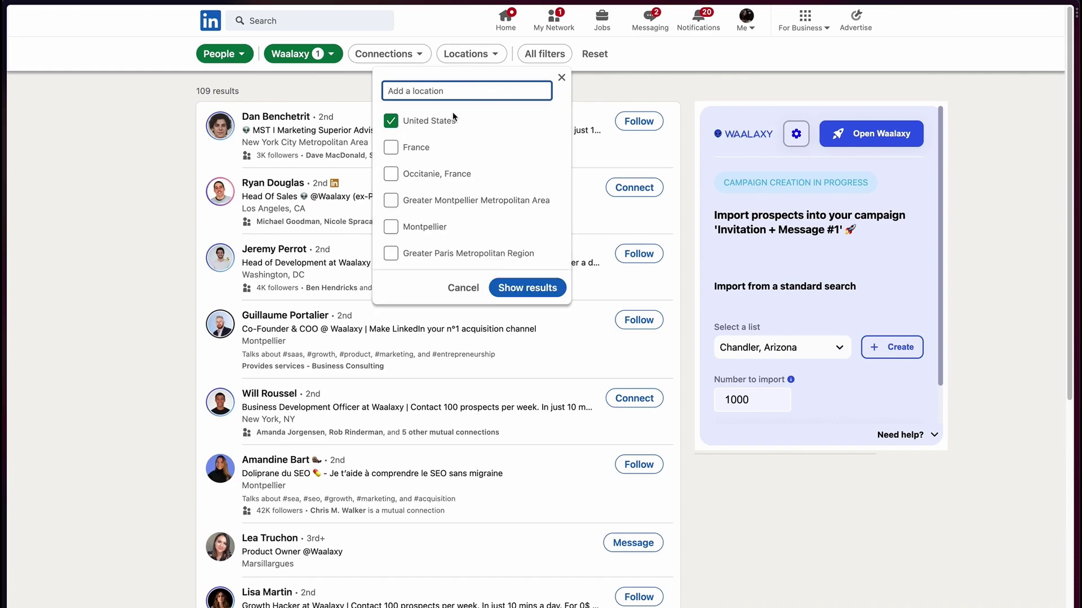
left_click(313, 55)
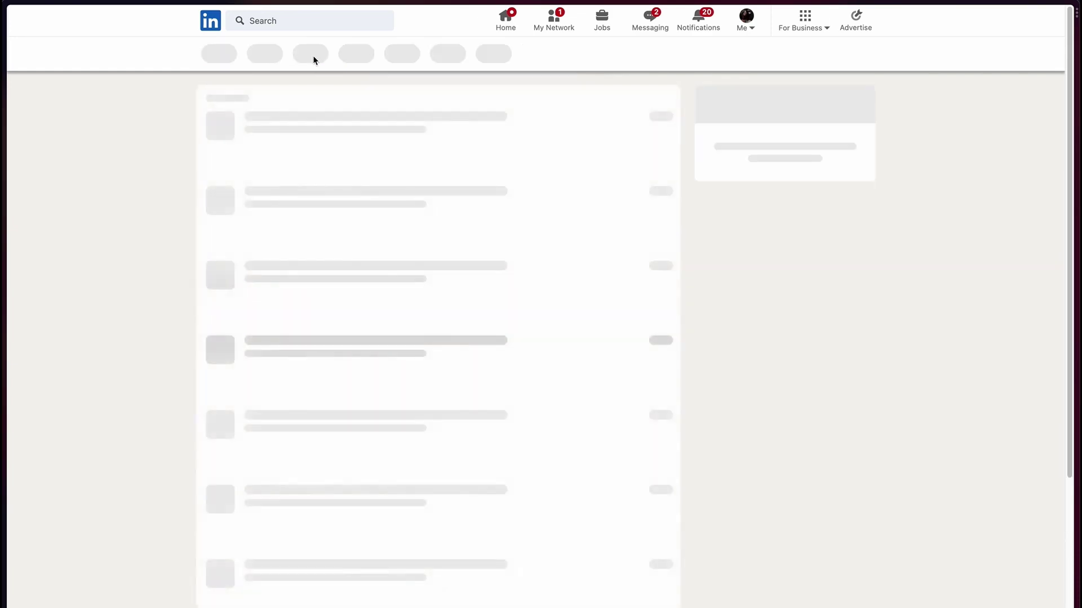
- Remove Waalaxy from the search's company filter and show the results
left_click(412, 54)
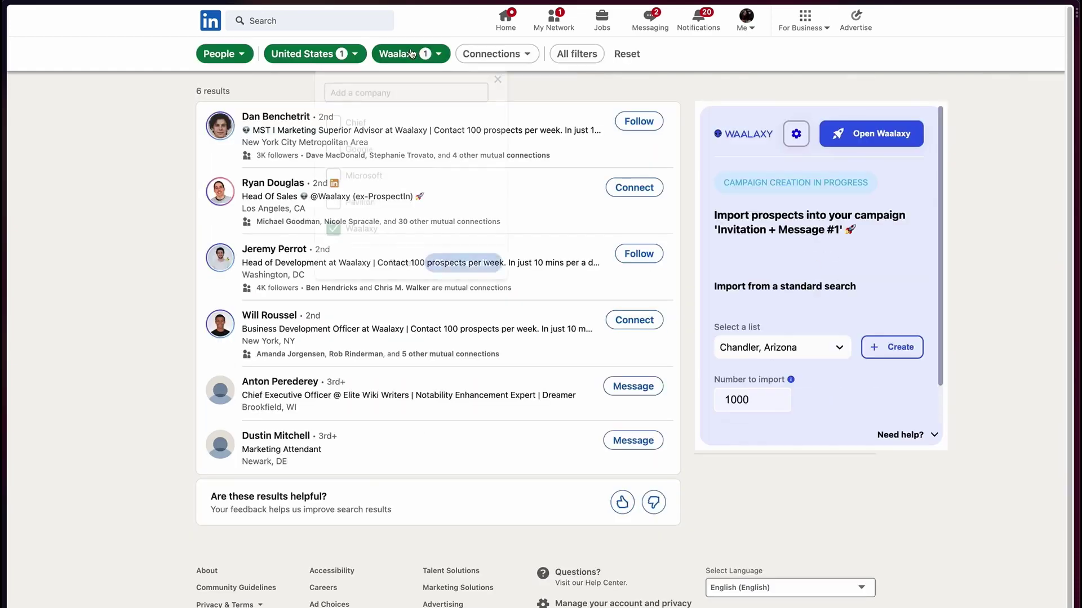
left_click(367, 234)
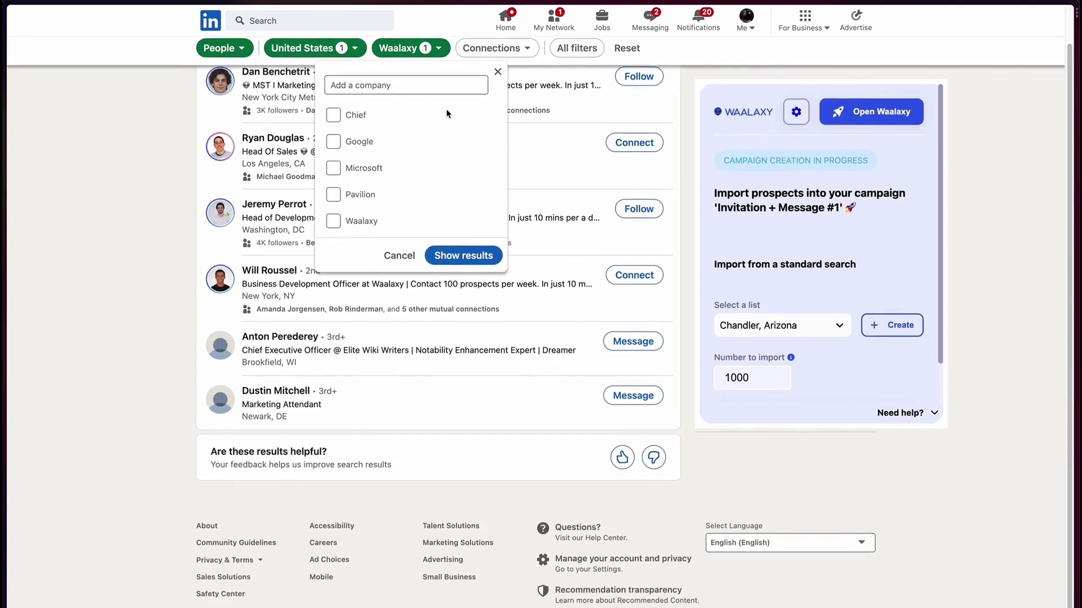
left_click(457, 261)
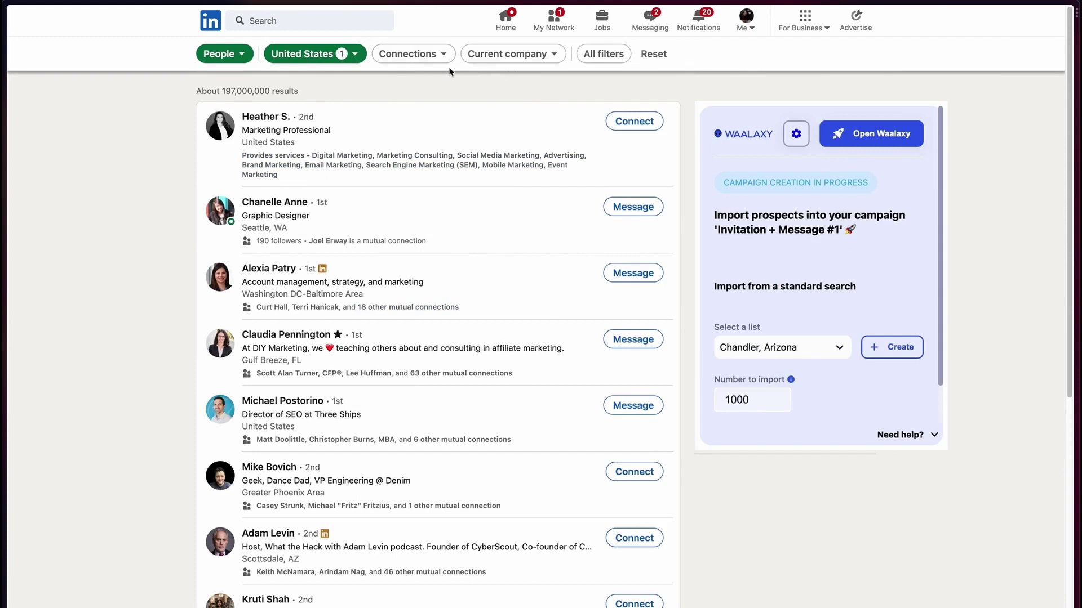
- In All filters, limit the search to 2nd-degree connections with English-language profiles
left_click(600, 55)
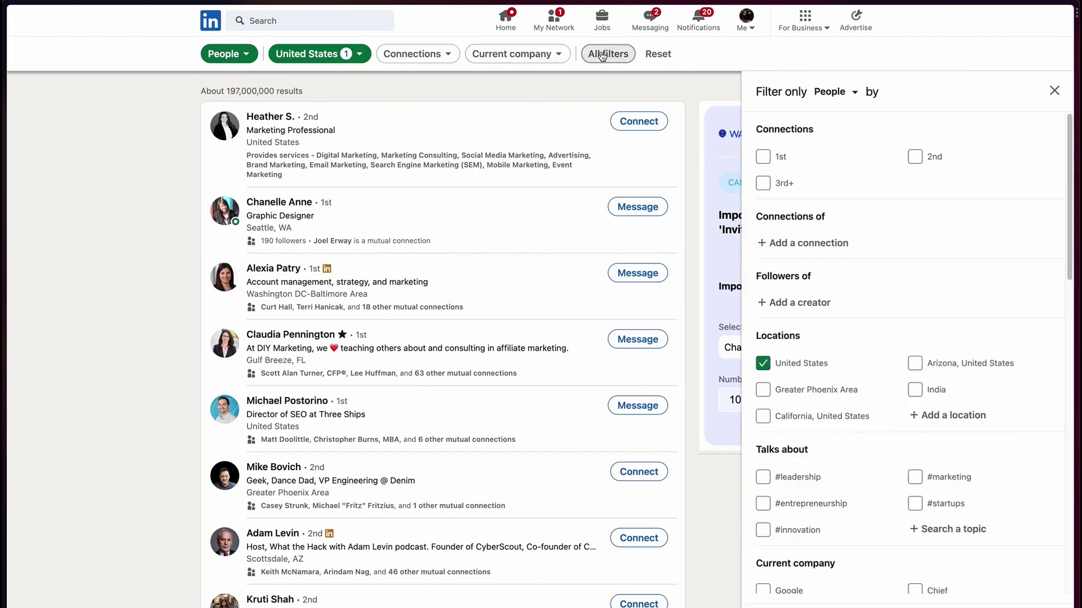
left_click(917, 160)
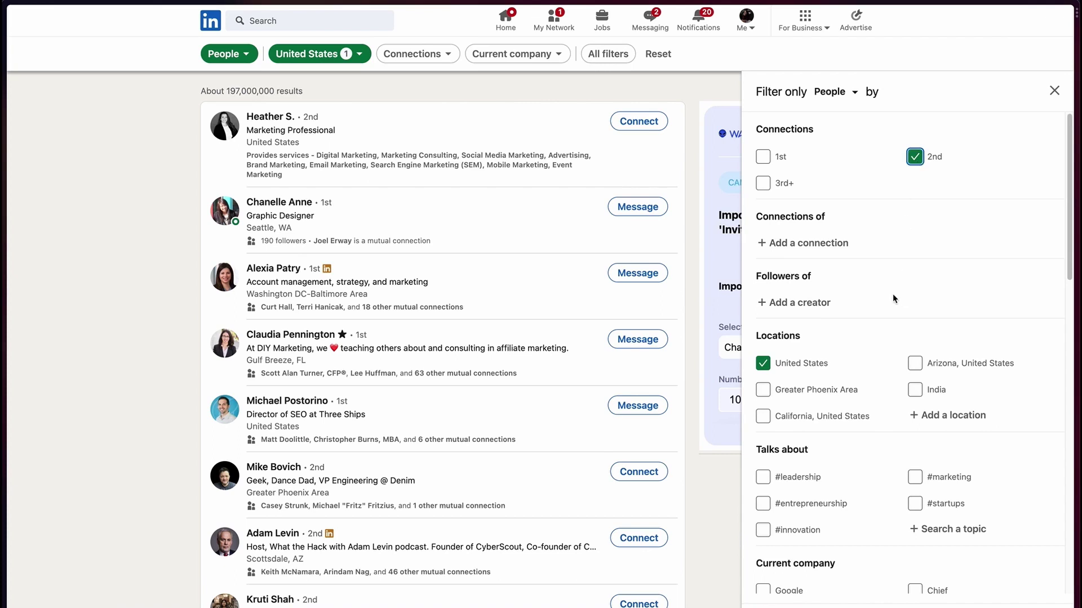
scroll(892, 293, "down", 1)
scroll(893, 293, "down", 4)
scroll(893, 294, "down", 1)
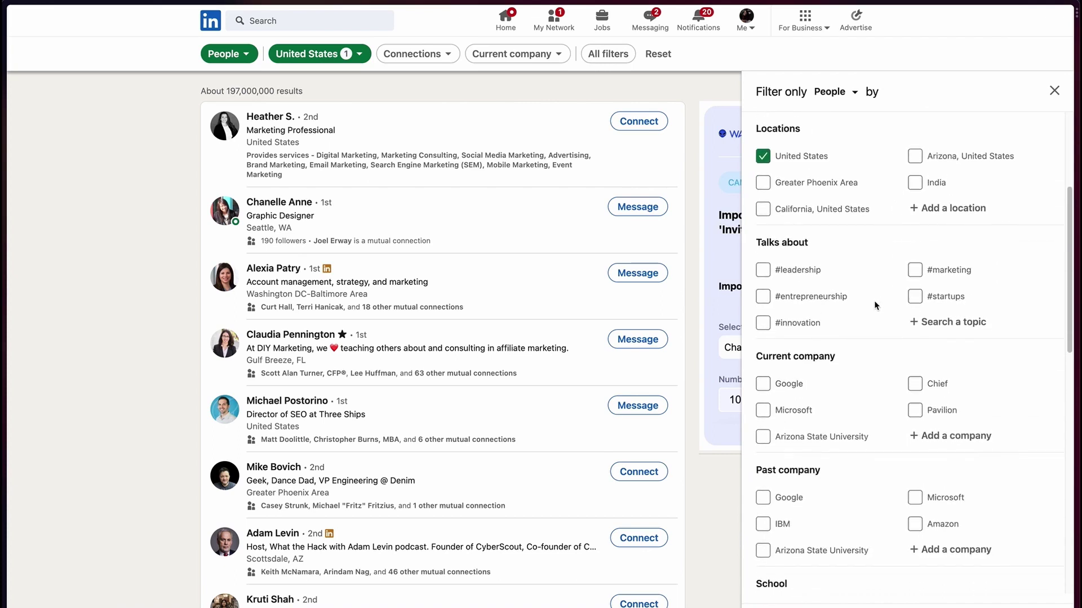
scroll(837, 307, "down", 1)
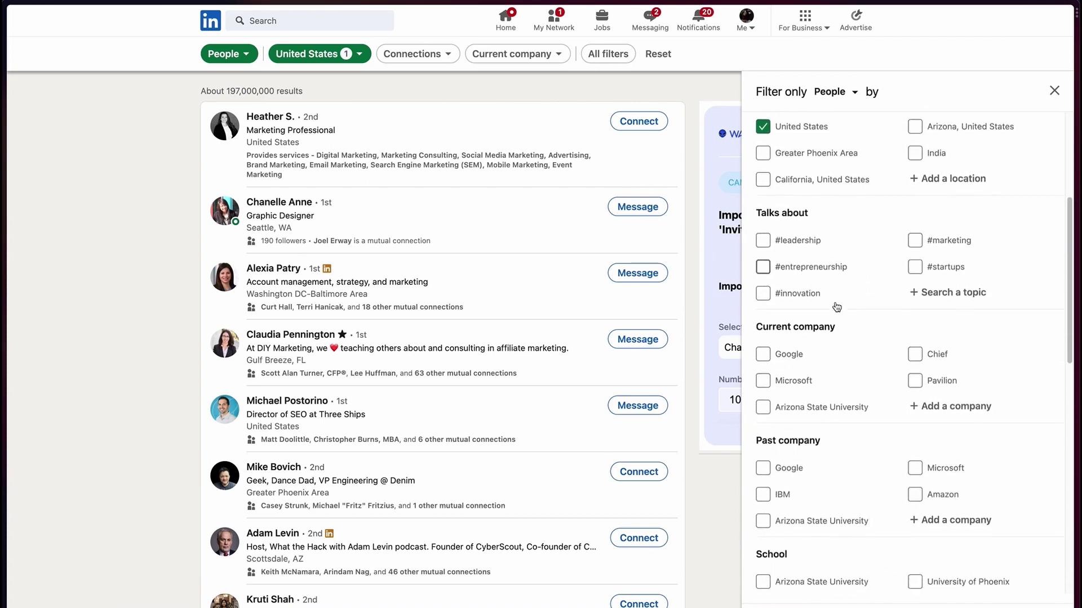
scroll(836, 307, "down", 4)
scroll(836, 304, "down", 1)
scroll(836, 306, "down", 4)
left_click(784, 356)
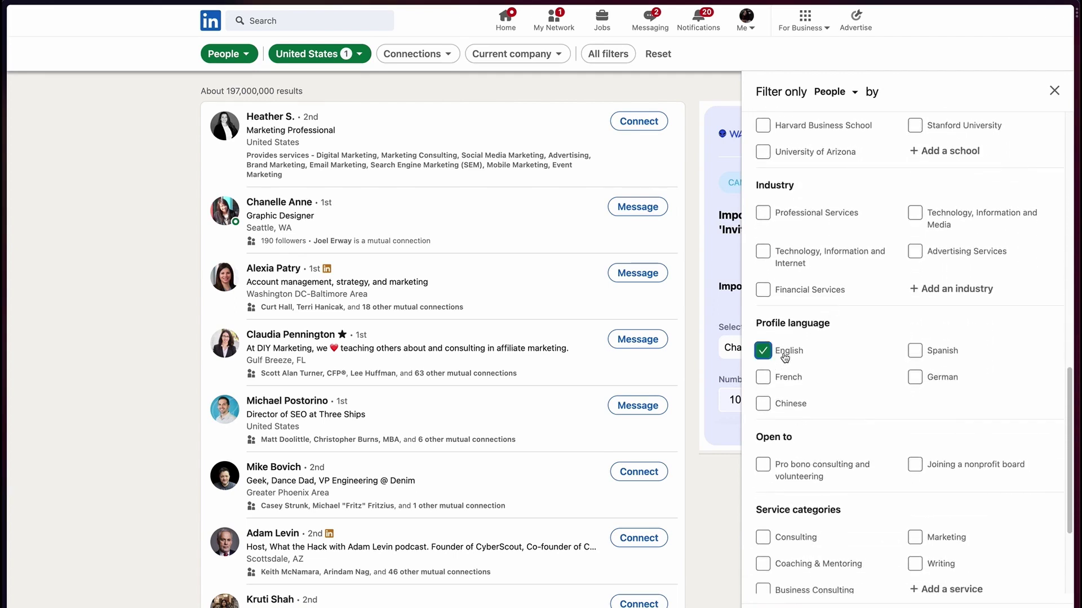
- Add the Coaching & Mentoring, Consulting and Marketing service categories to the filters
scroll(784, 357, "down", 2)
scroll(784, 356, "down", 1)
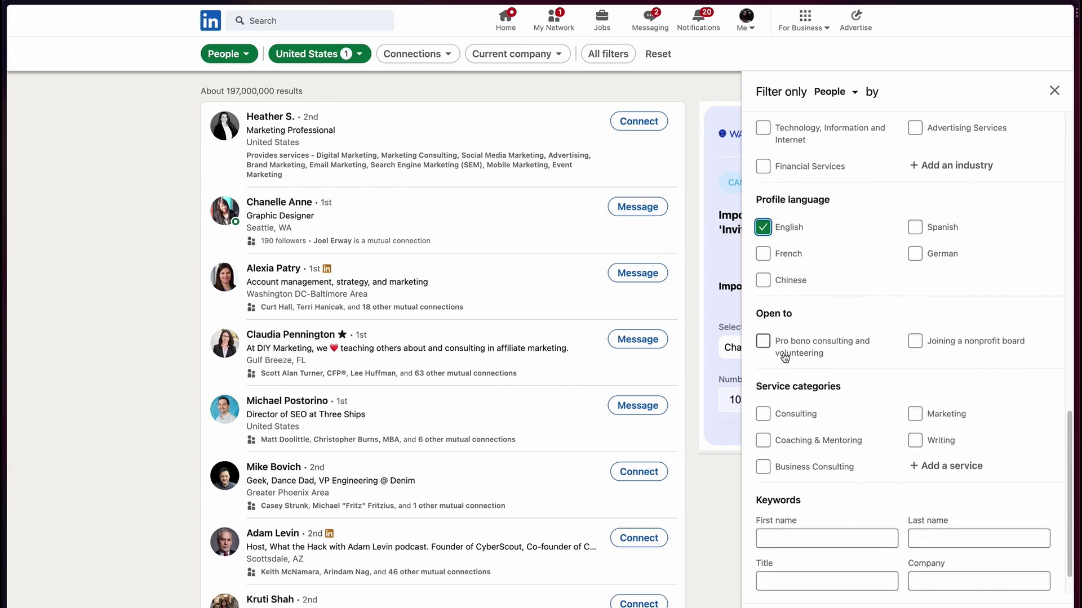
scroll(784, 357, "down", 1)
left_click(790, 405)
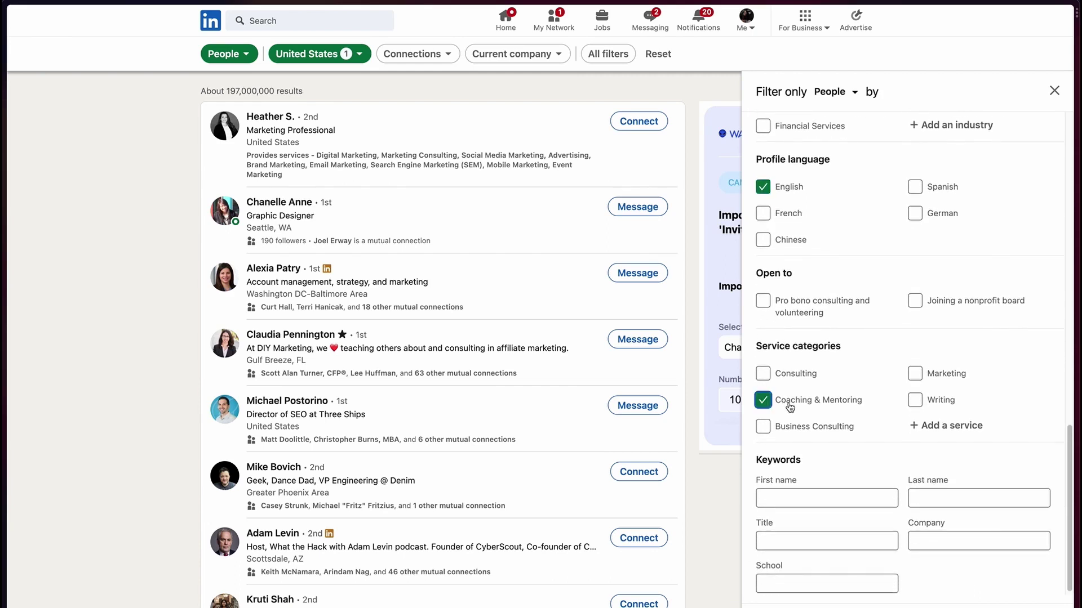
left_click(784, 376)
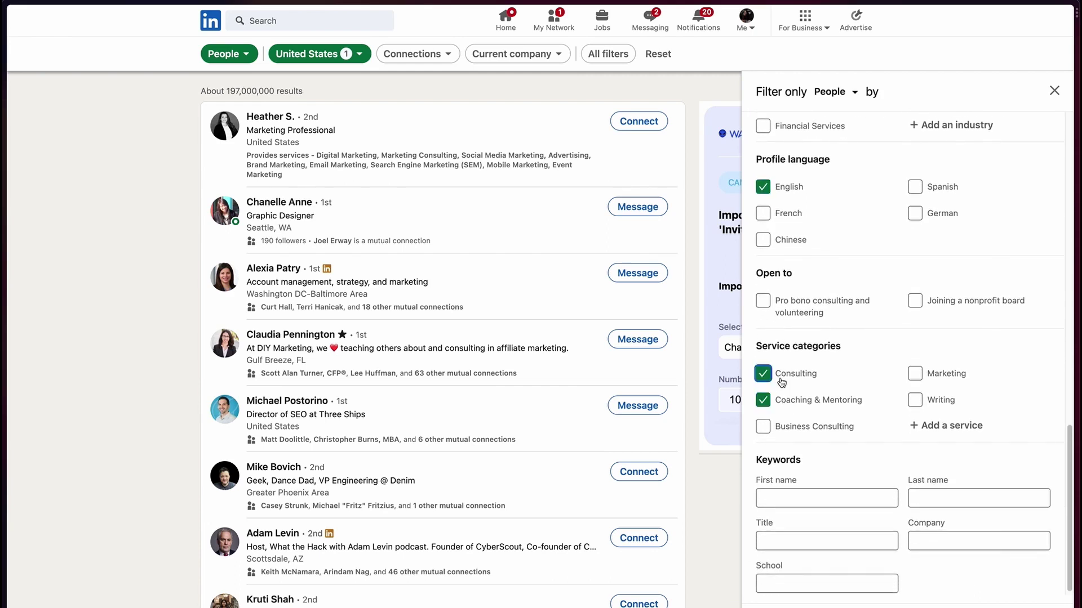
left_click(962, 381)
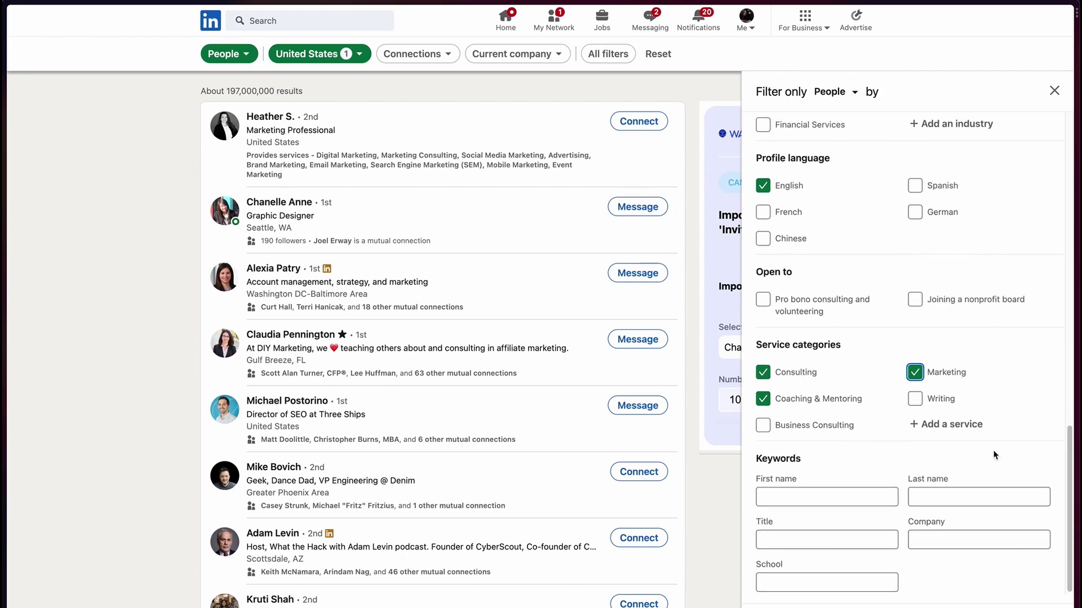
scroll(1024, 532, "up", 1)
scroll(1025, 532, "up", 1)
scroll(1024, 532, "up", 3)
scroll(1024, 532, "up", 1)
scroll(1024, 532, "up", 1)
scroll(1025, 532, "up", 2)
scroll(1024, 532, "up", 1)
scroll(1024, 532, "up", 1)
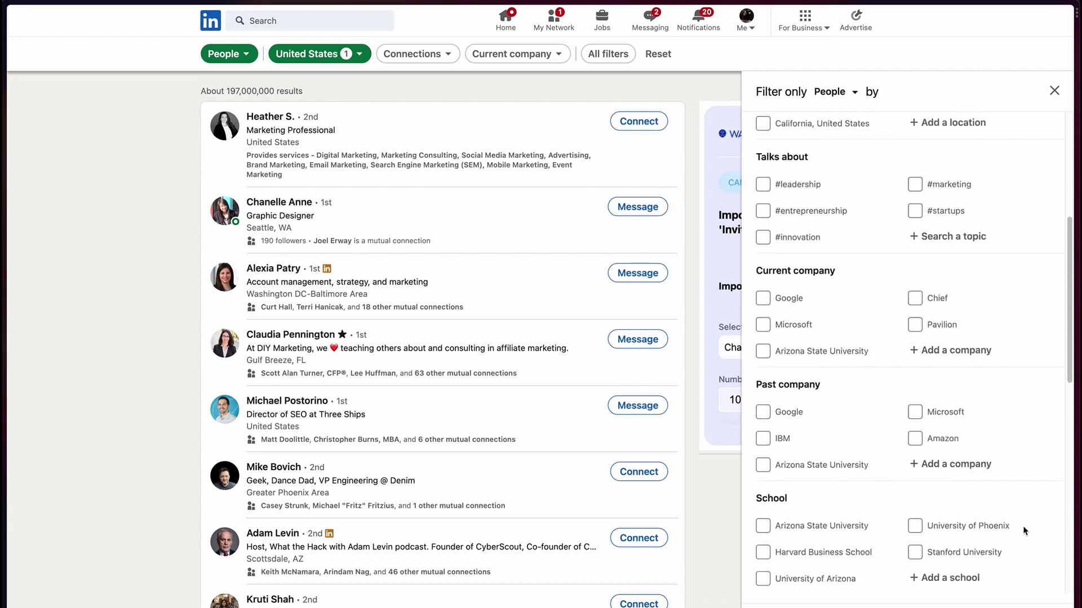
scroll(1024, 532, "up", 3)
scroll(1025, 532, "up", 1)
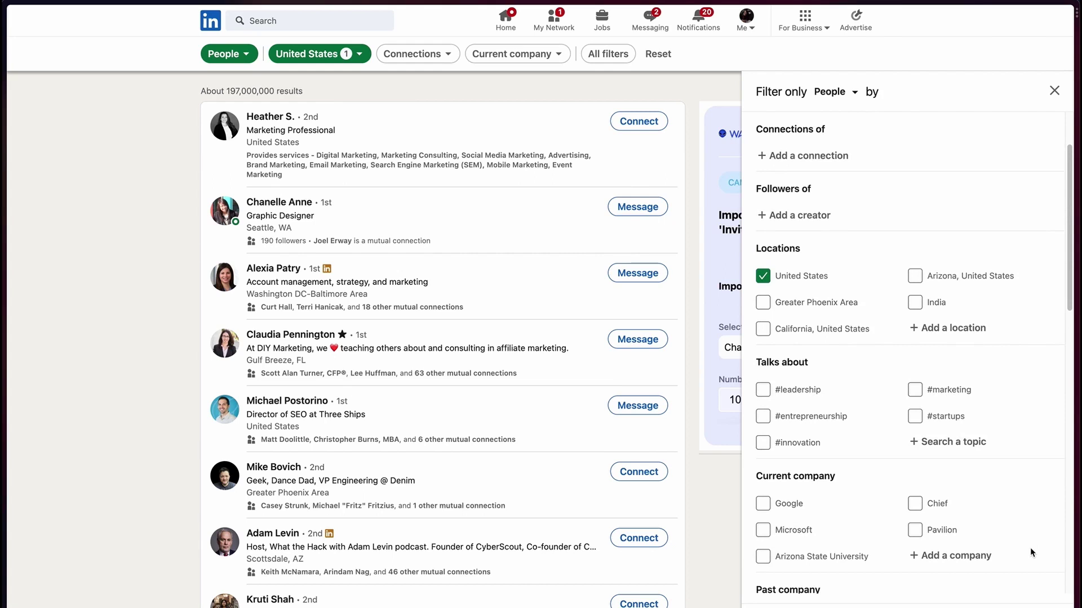
scroll(1030, 552, "down", 10)
scroll(1030, 523, "down", 2)
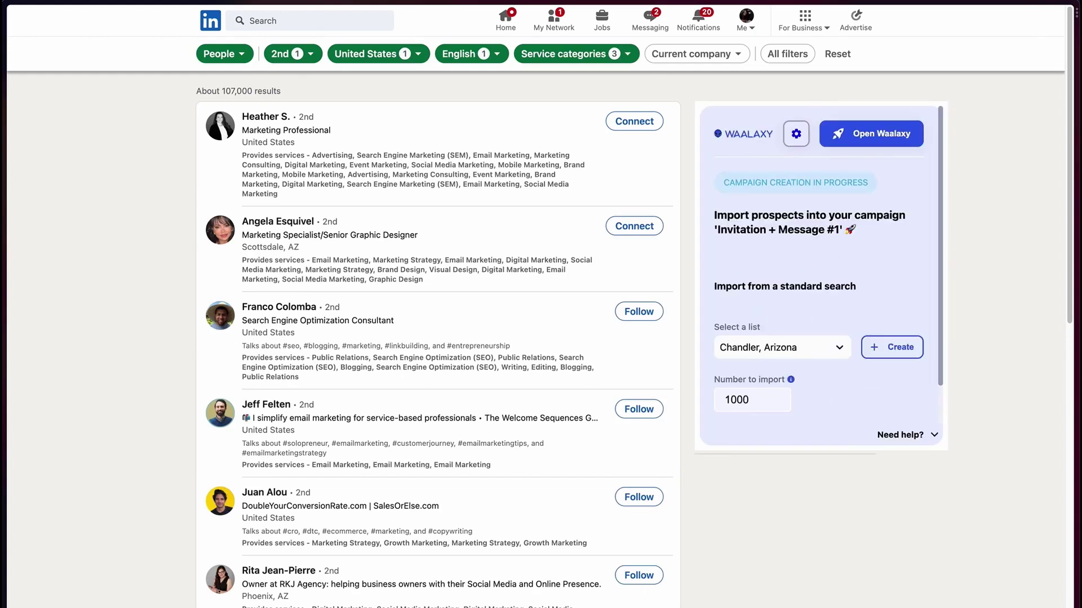
- Create the list 'Invitation & first message' and confirm importing the search prospects into it
left_click(886, 348)
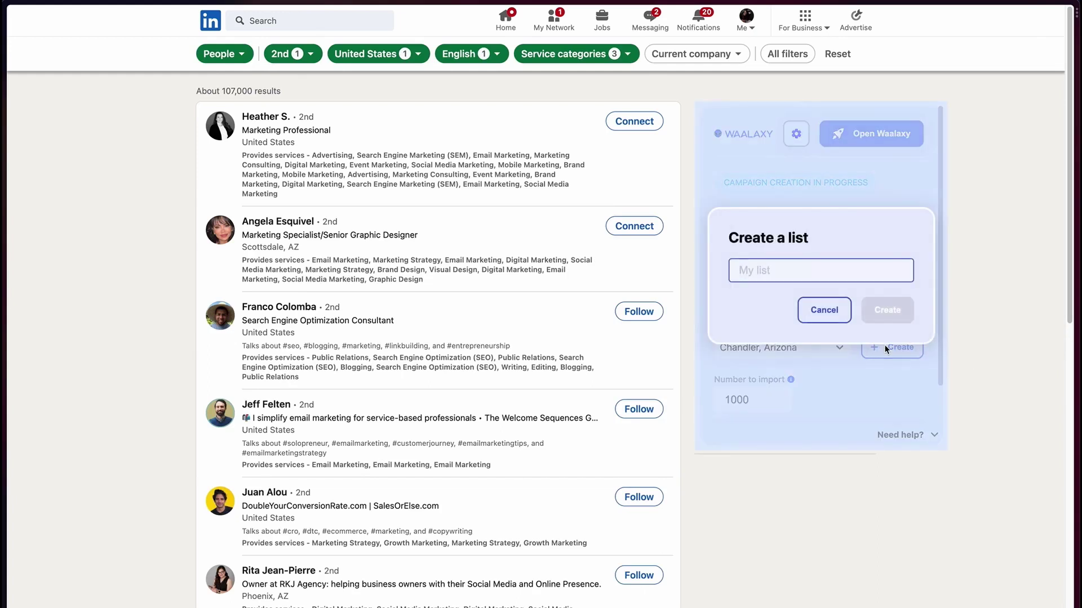
type("Invitation")
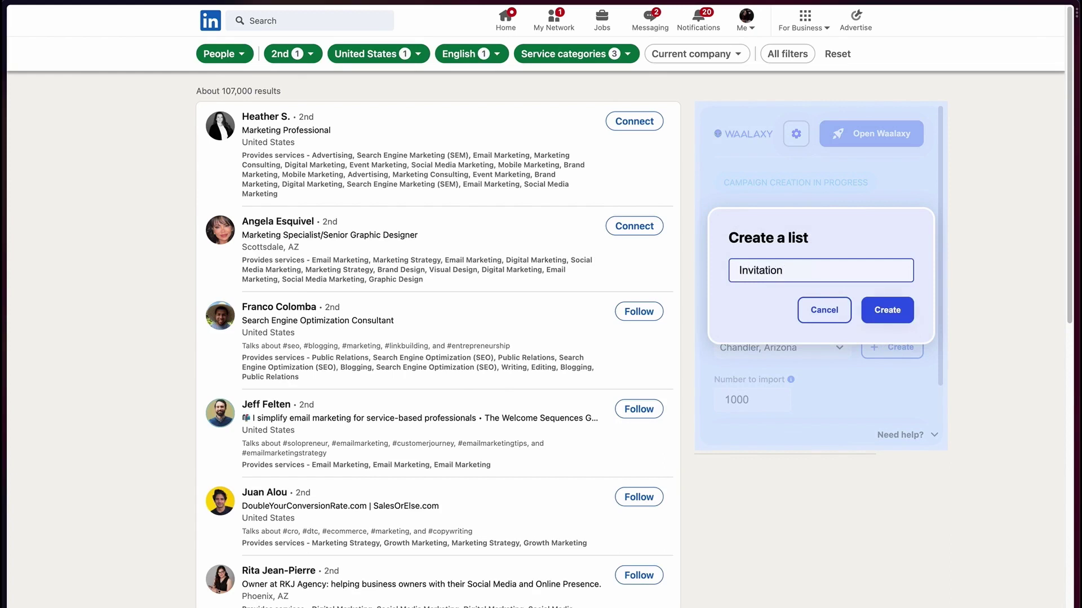
type(" & ")
type("first message")
left_click(885, 311)
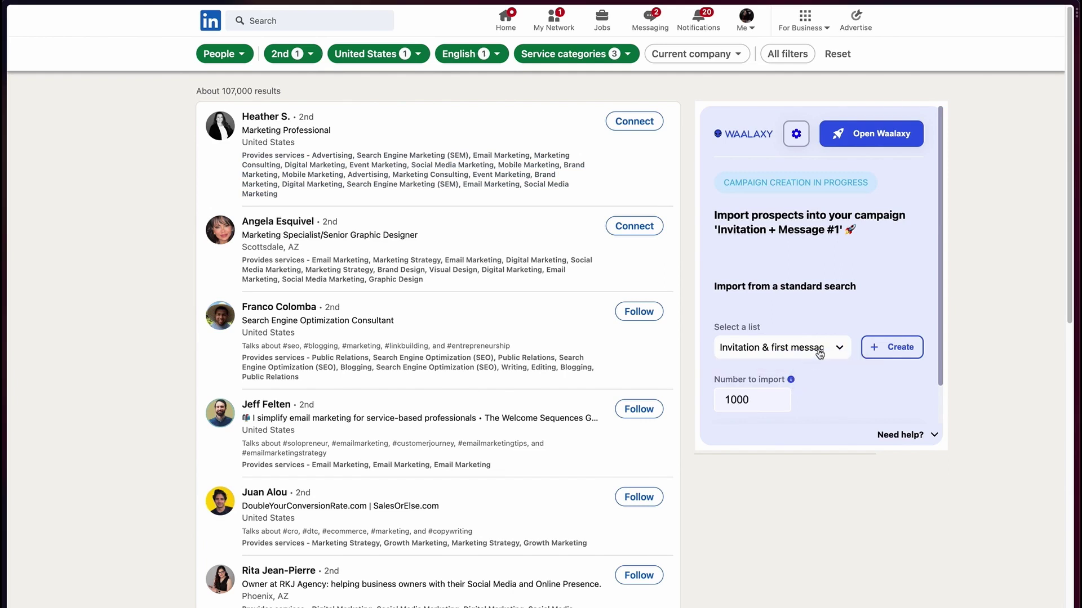
scroll(824, 348, "down", 2)
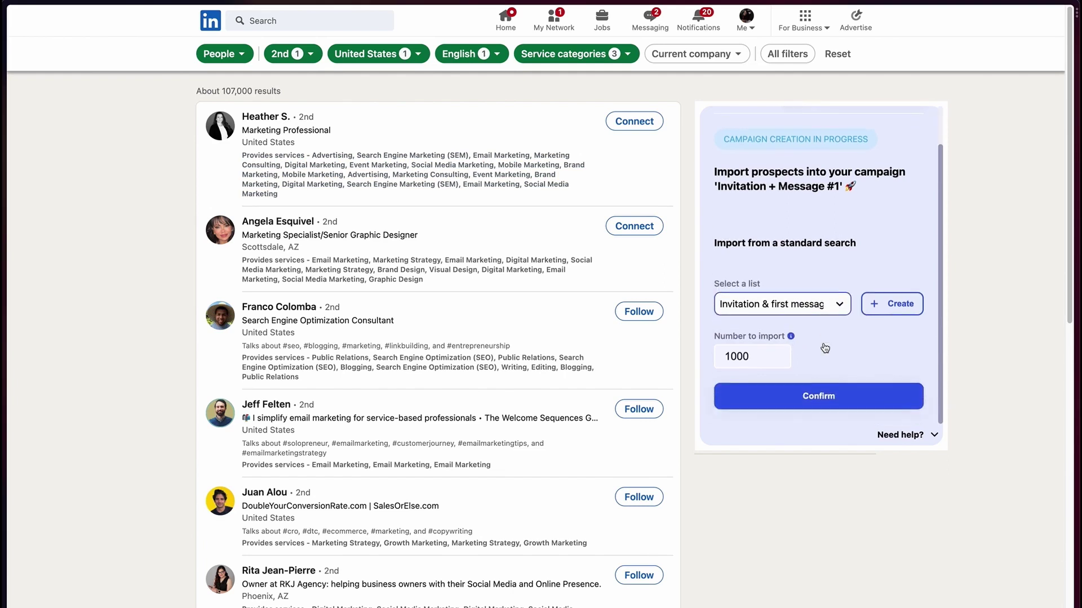
left_click(828, 398)
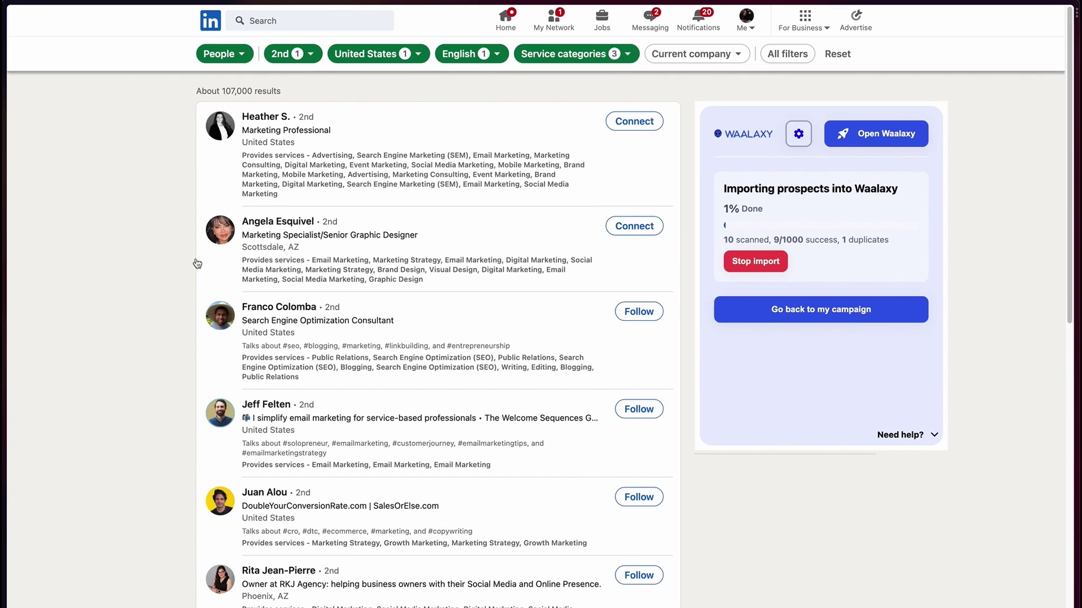
mouse_move(2, 200)
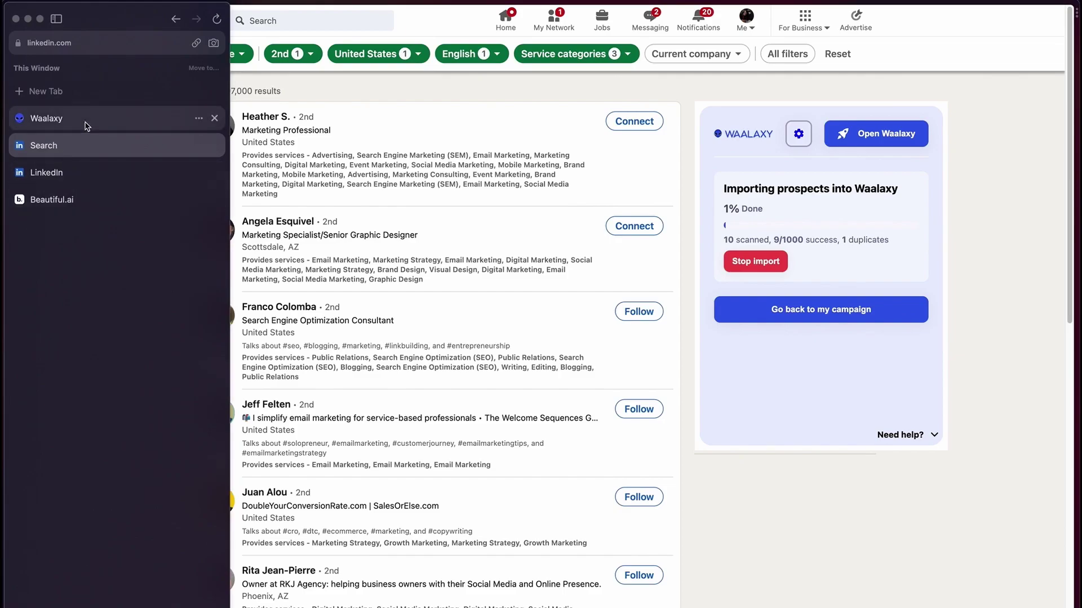
- Add an invitation note using the 'Would love to join your network #5' template
left_click(89, 118)
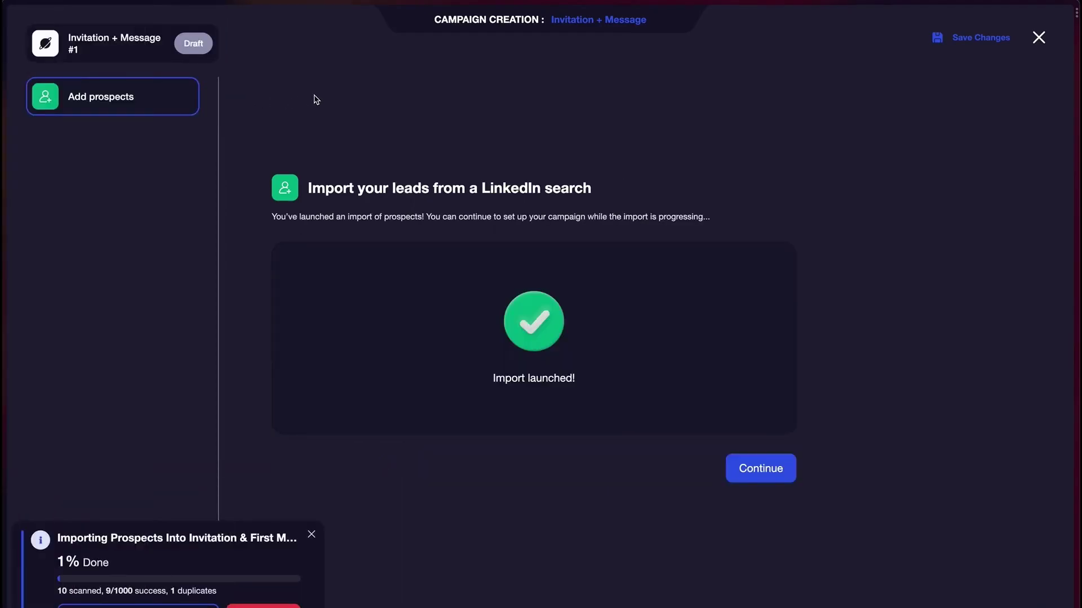
left_click(755, 473)
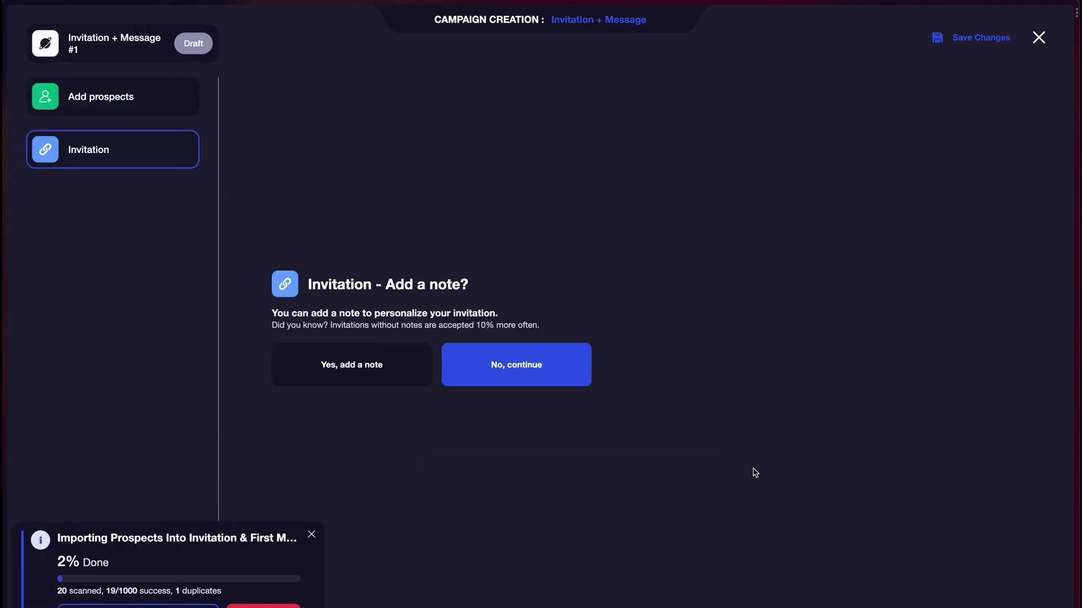
left_click(377, 359)
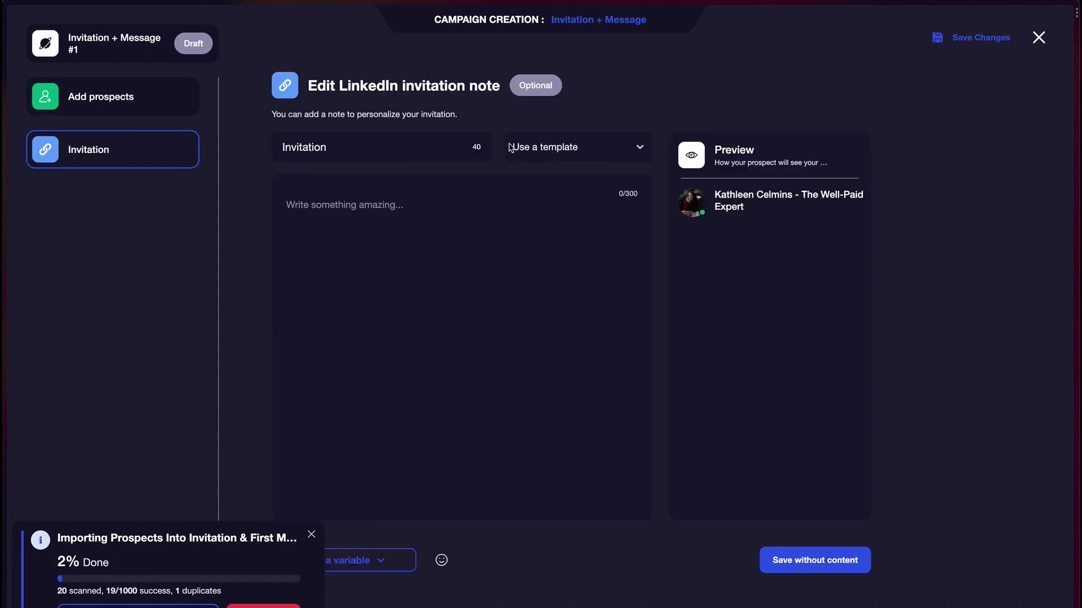
left_click(544, 142)
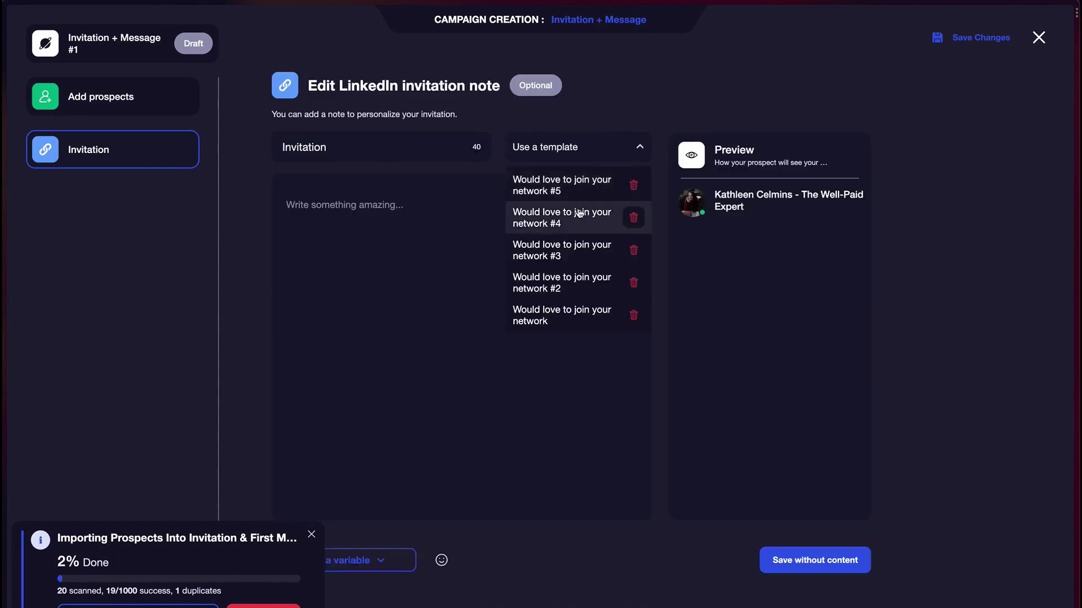
left_click(581, 190)
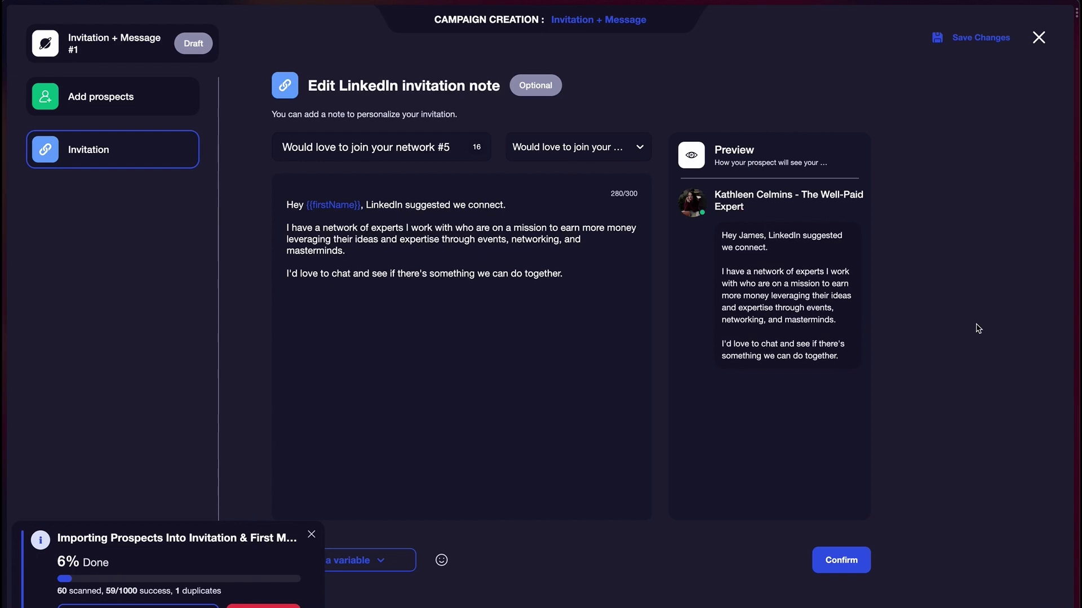
left_click(856, 566)
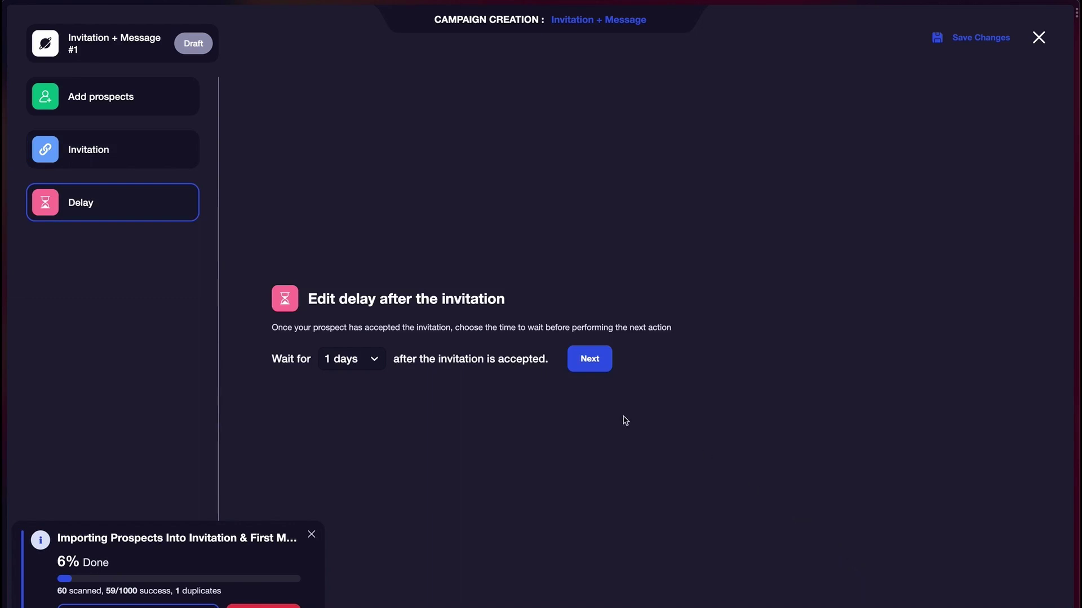
- Keep the one-day delay and use the 'Thank you for accepting #3' message, changed to 'Thanks'
left_click(594, 363)
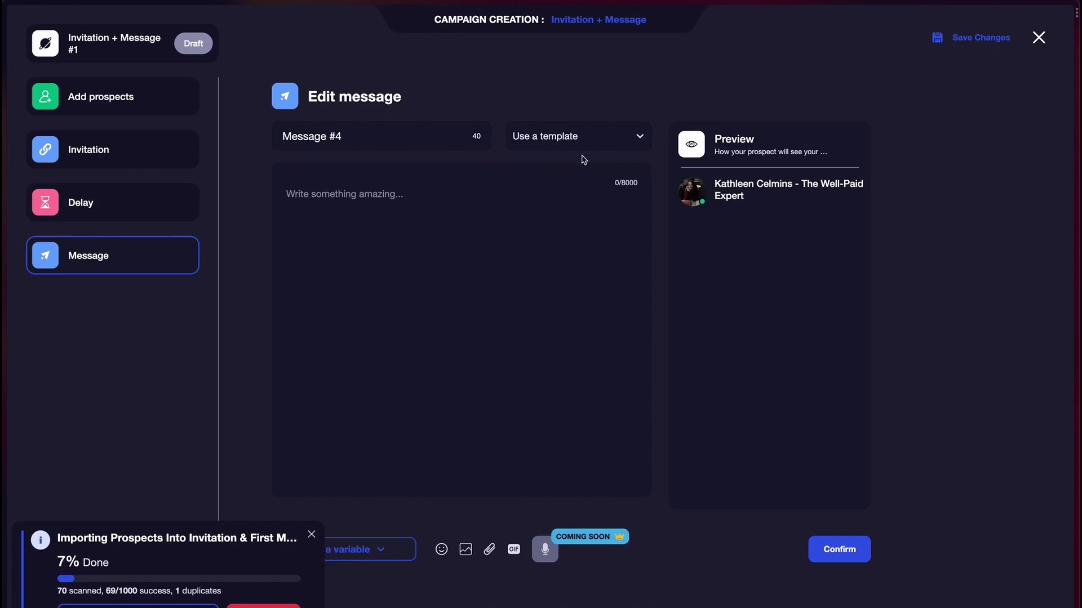
left_click(583, 138)
left_click(561, 207)
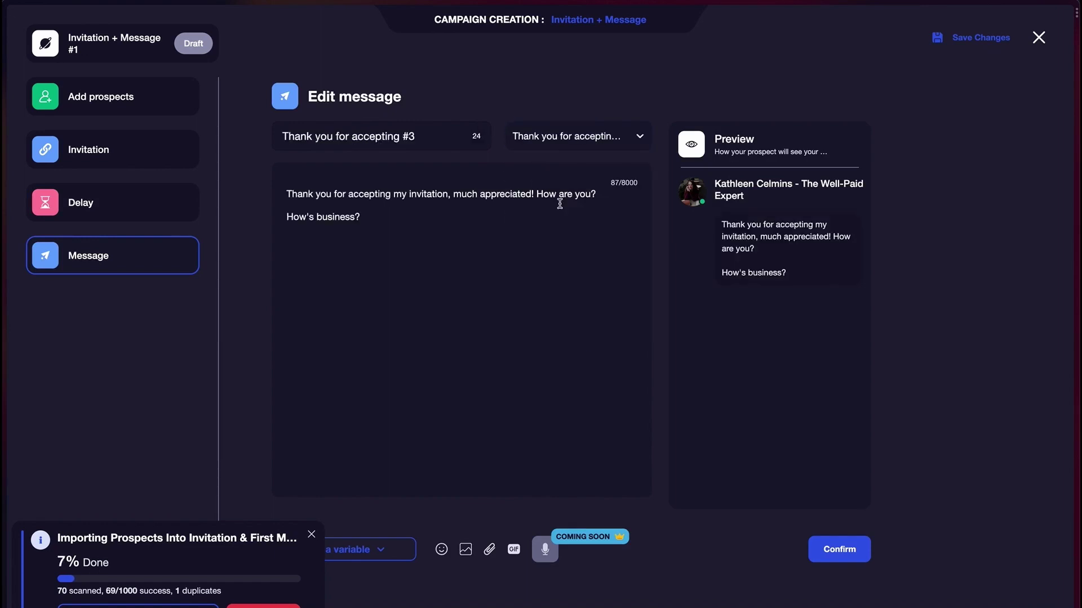
double_click(329, 194)
key("shift+Left")
type("s")
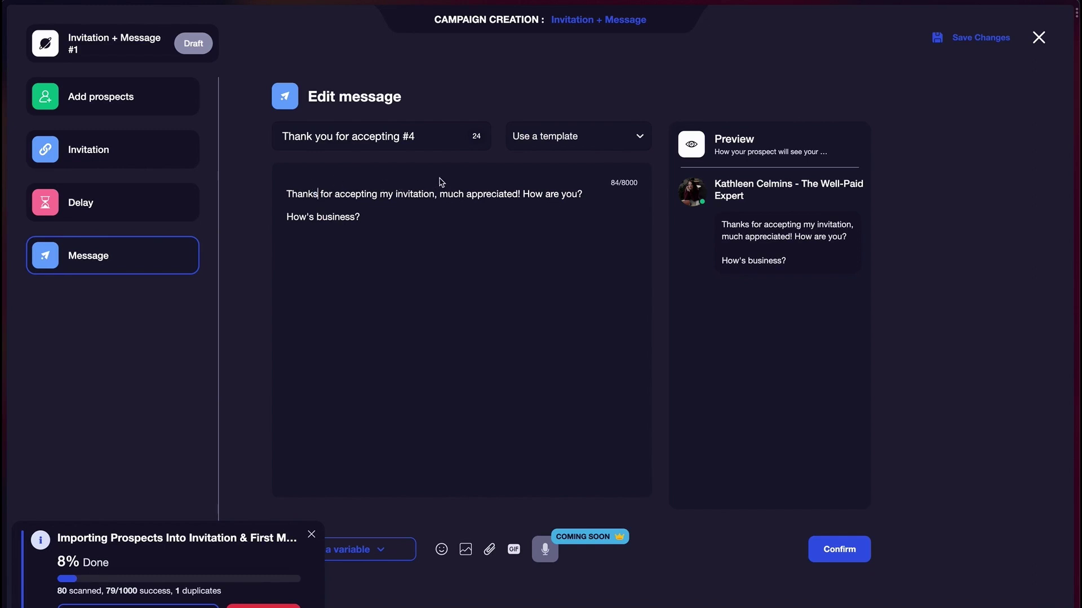
left_click(846, 560)
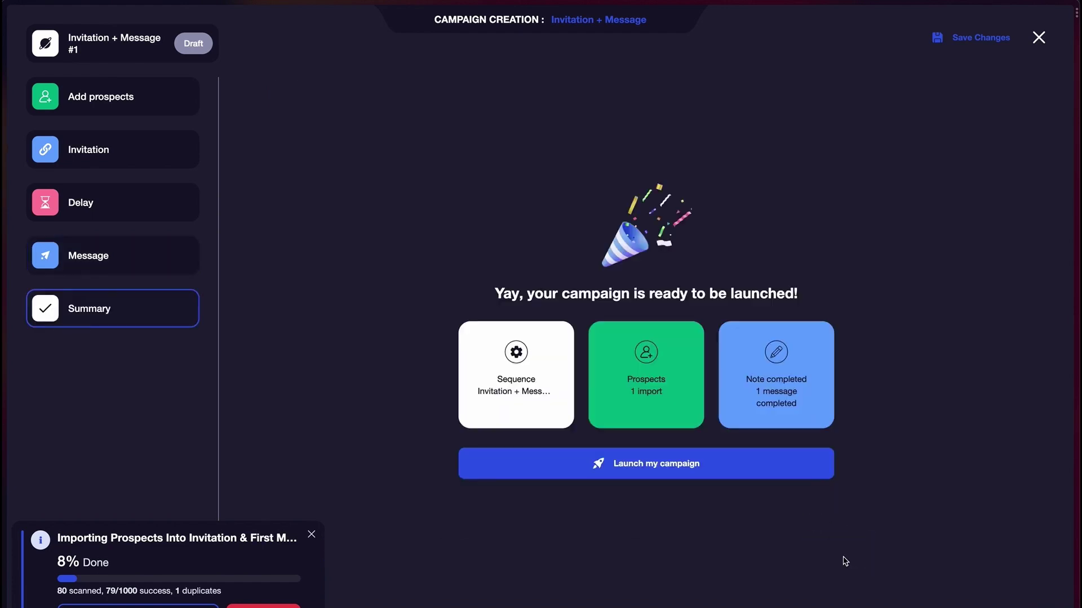
- Launch the Invitation + Message #1 campaign, confirming in the Ready to go? dialog
left_click(662, 469)
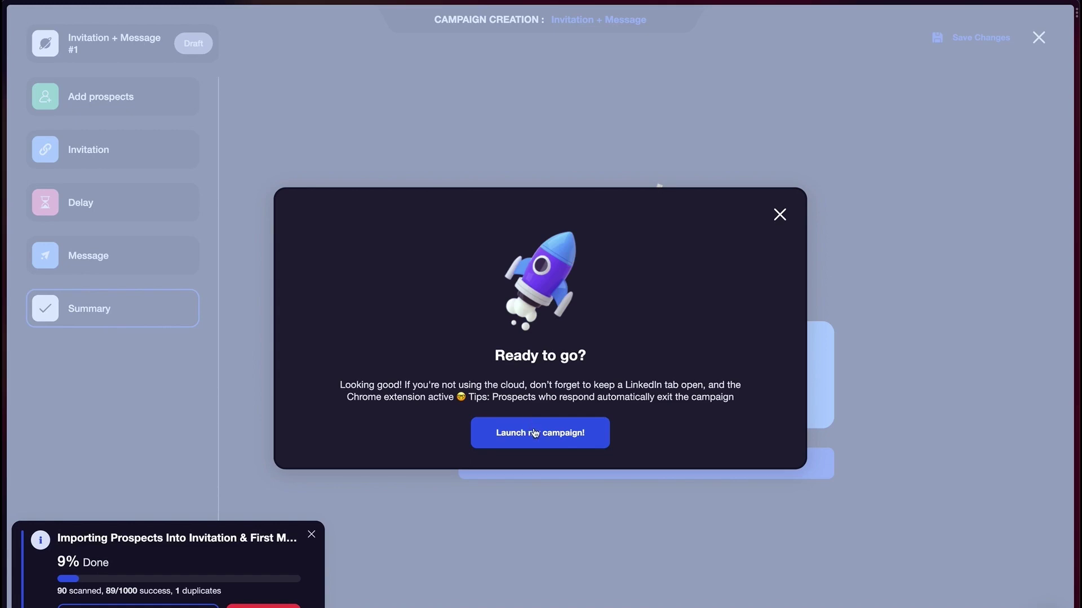
left_click(533, 436)
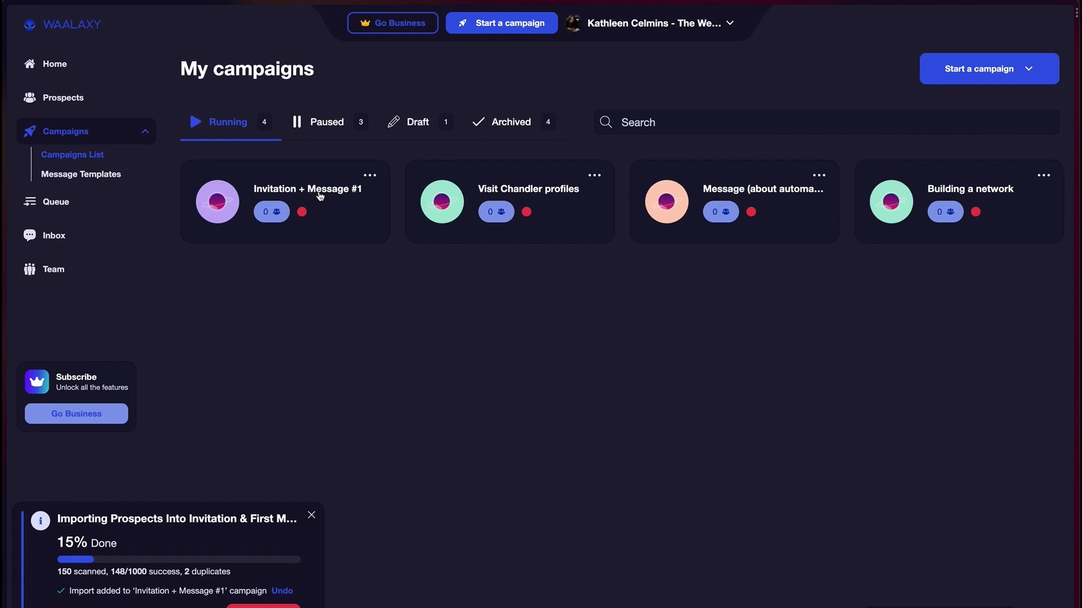
- Review the 30-per-day invitation and message quotas in Account activity, keeping them at 30
left_click(65, 201)
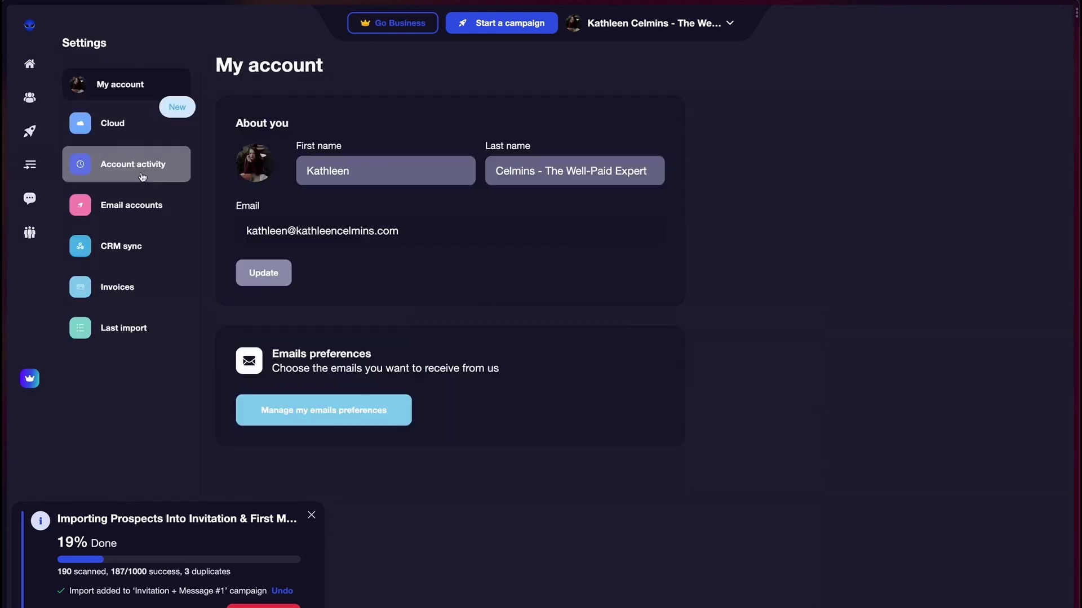
left_click(143, 170)
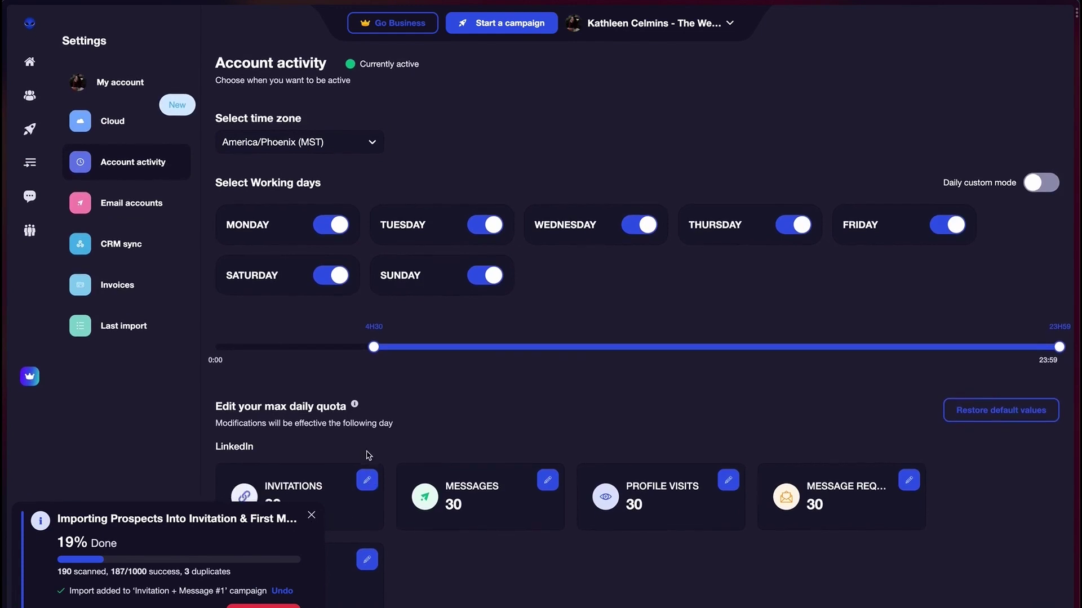
left_click(367, 484)
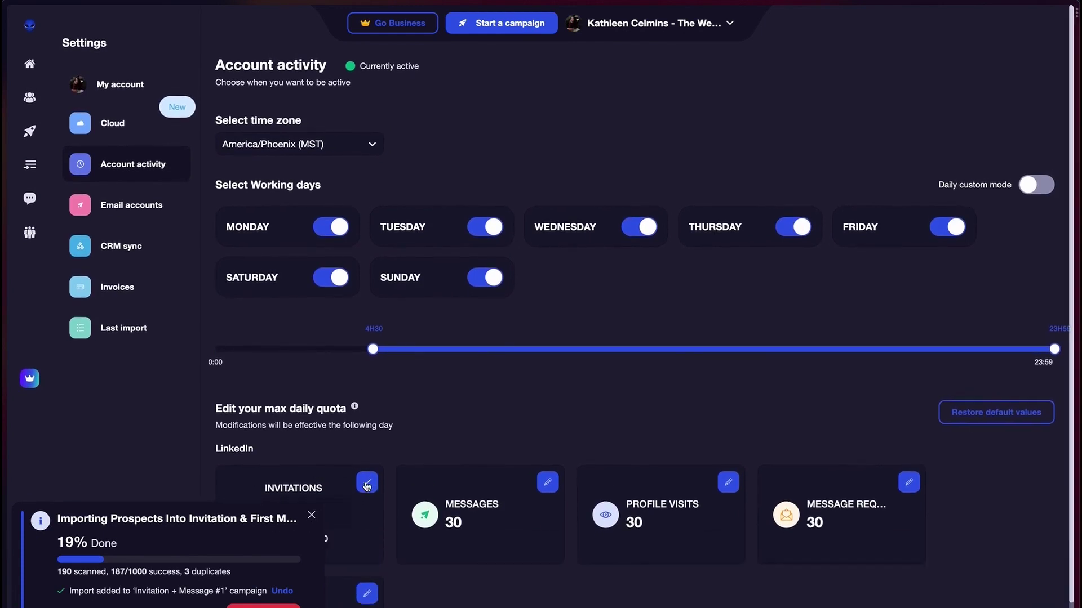
scroll(367, 486, "down", 1)
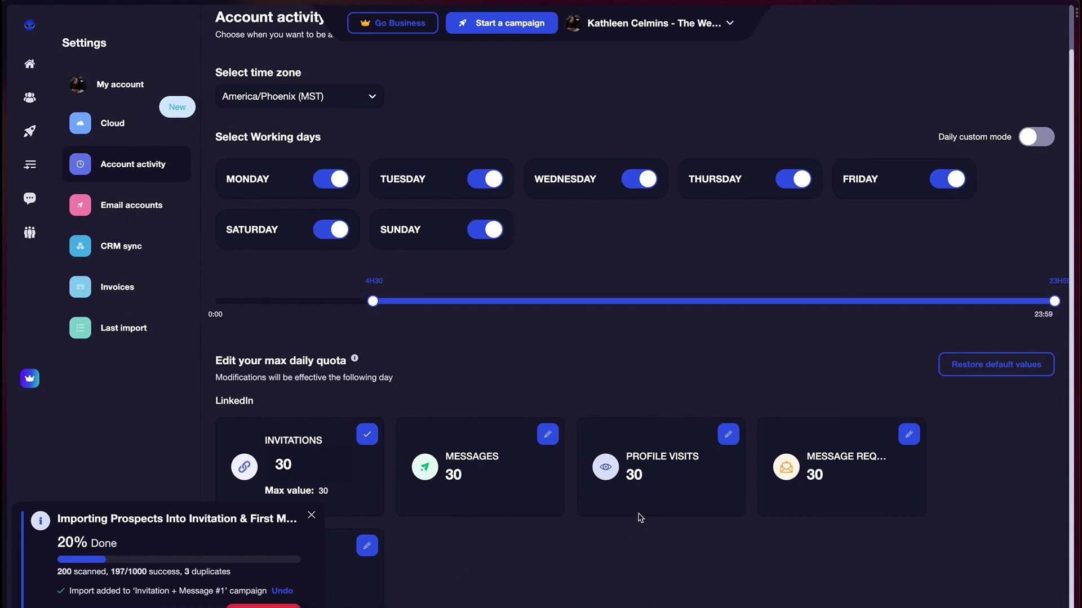
left_click(548, 434)
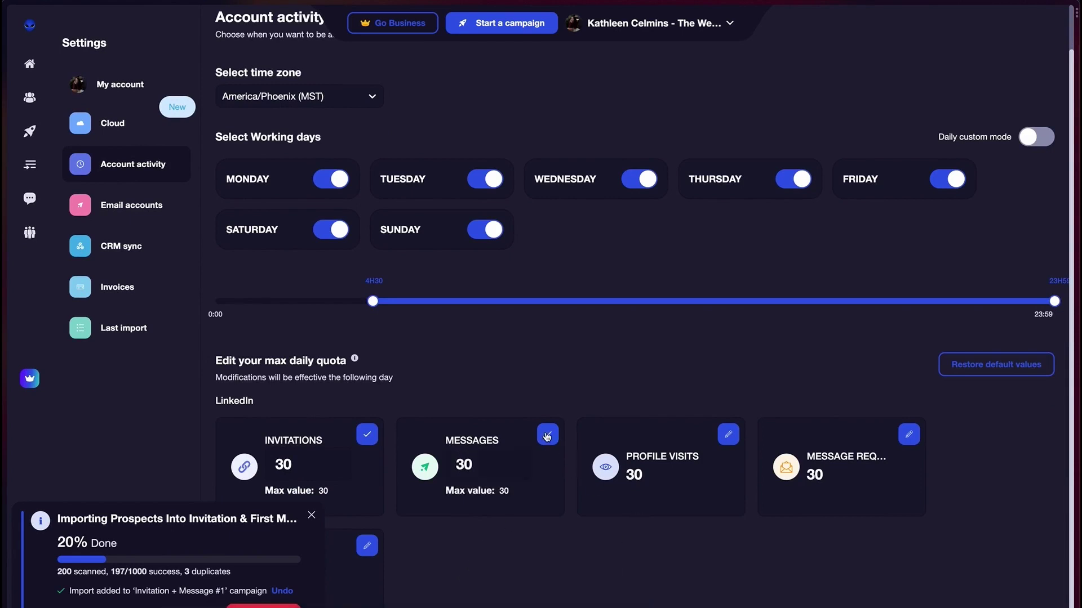
left_click(316, 465)
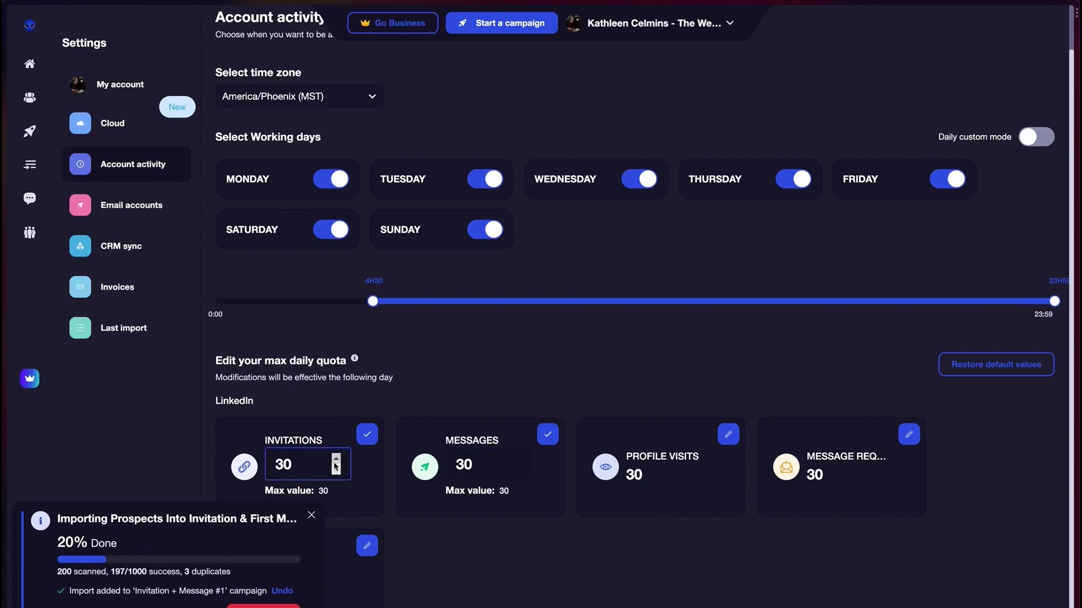
left_click(366, 435)
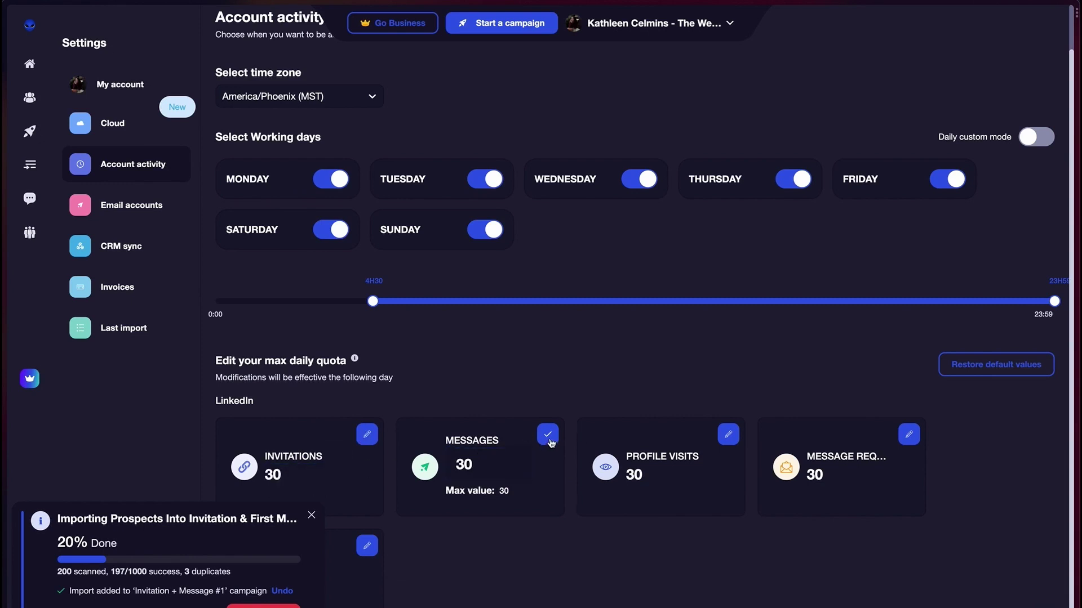